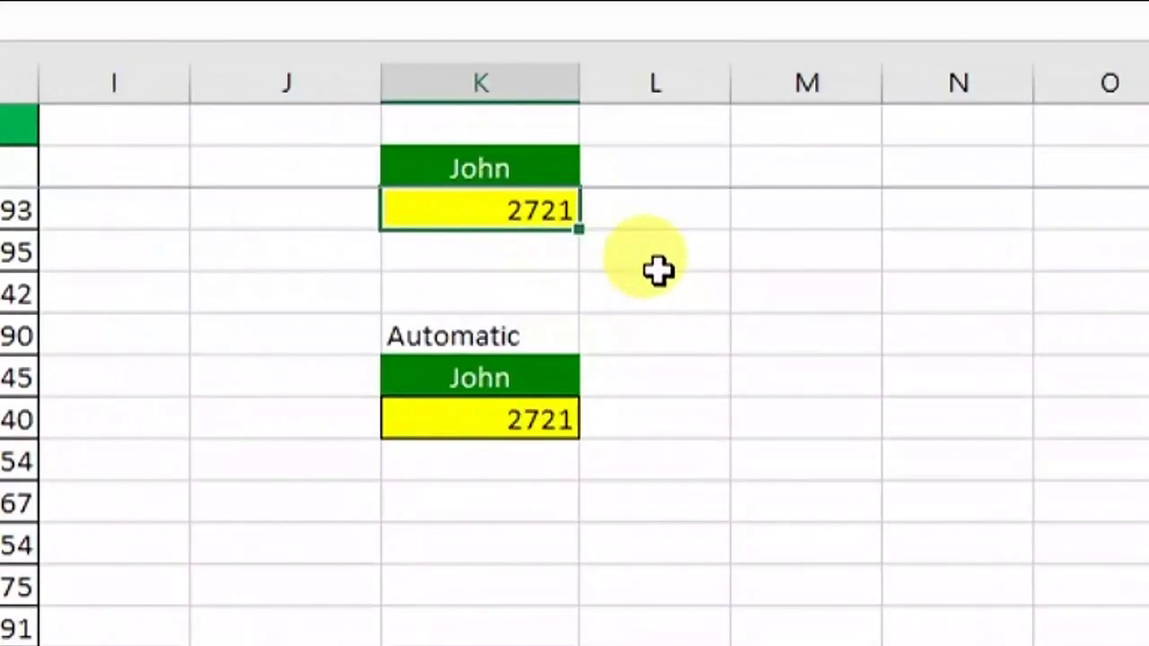
Enter a SUM formula in cell M5 that totals the column C collector's named range
click(829, 290)
text(=SUM(John)
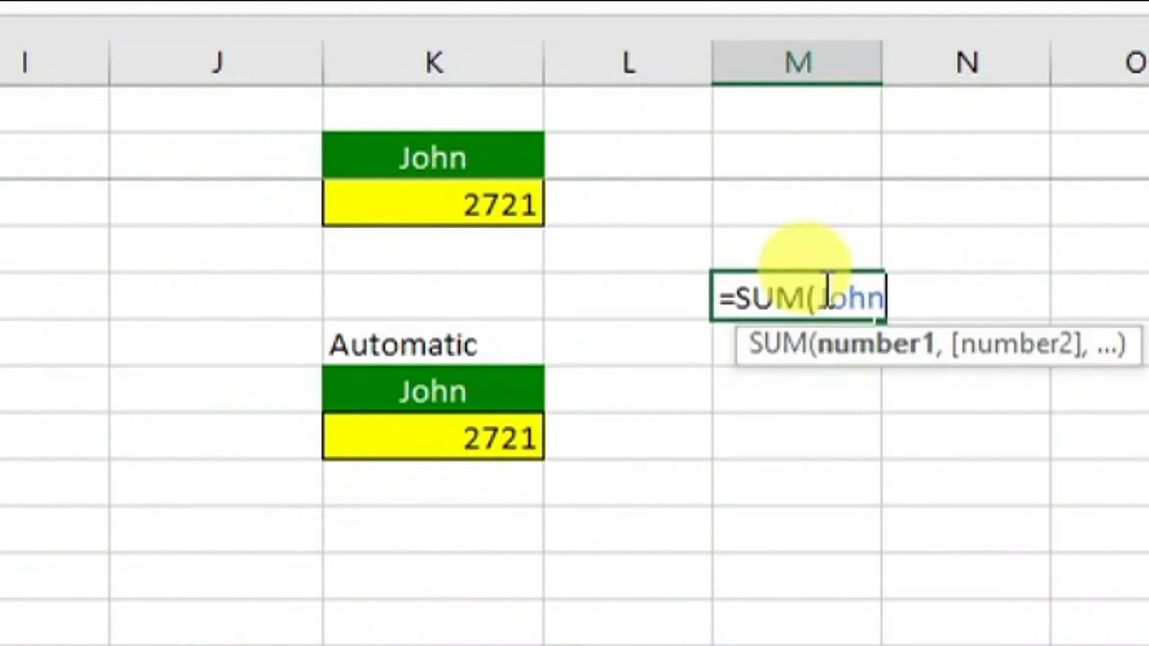
text())
key(Return)
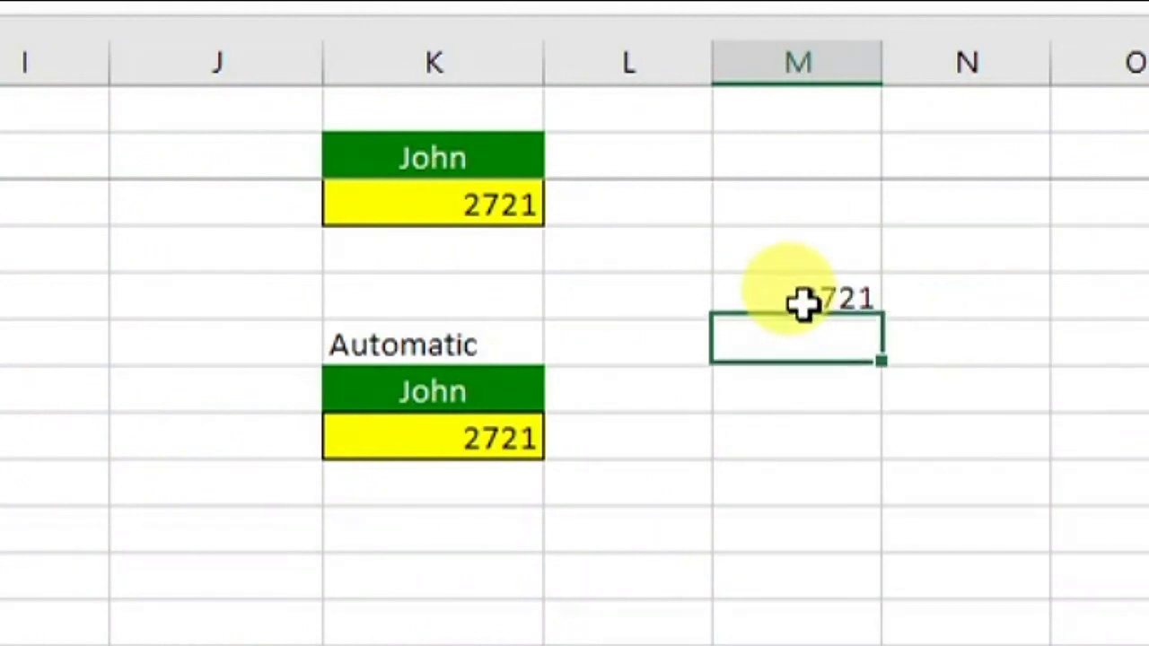
click(801, 302)
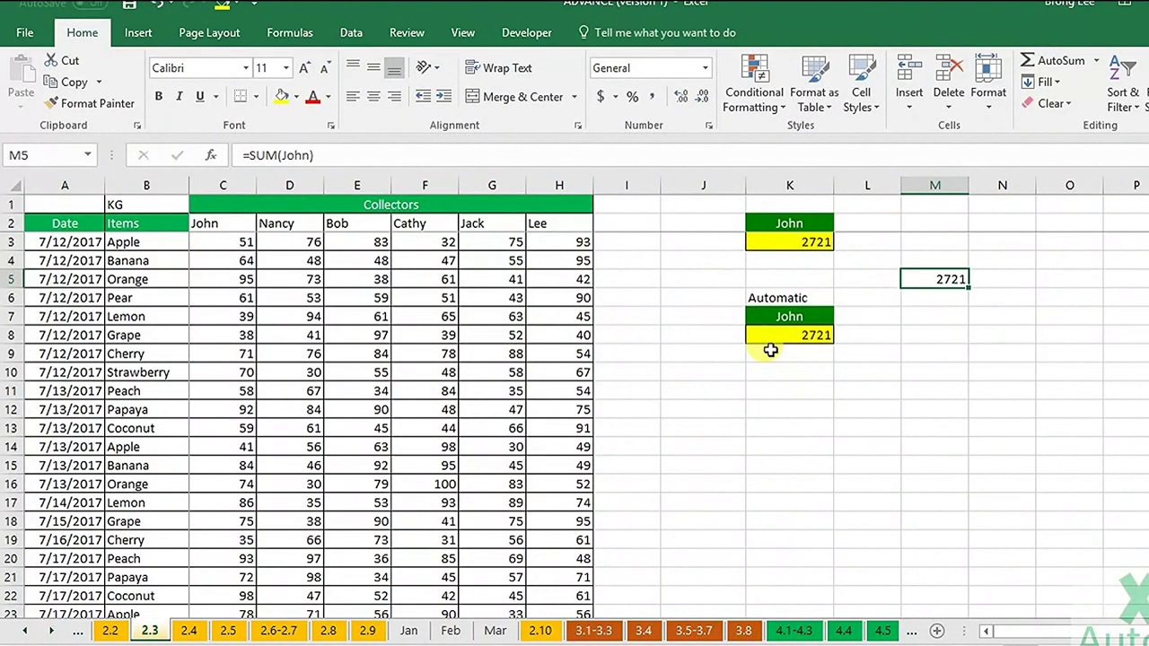
Look up the SUM+ INDIRECT entry under topic 2.3 on the Advance sheet
mouse_move(386, 645)
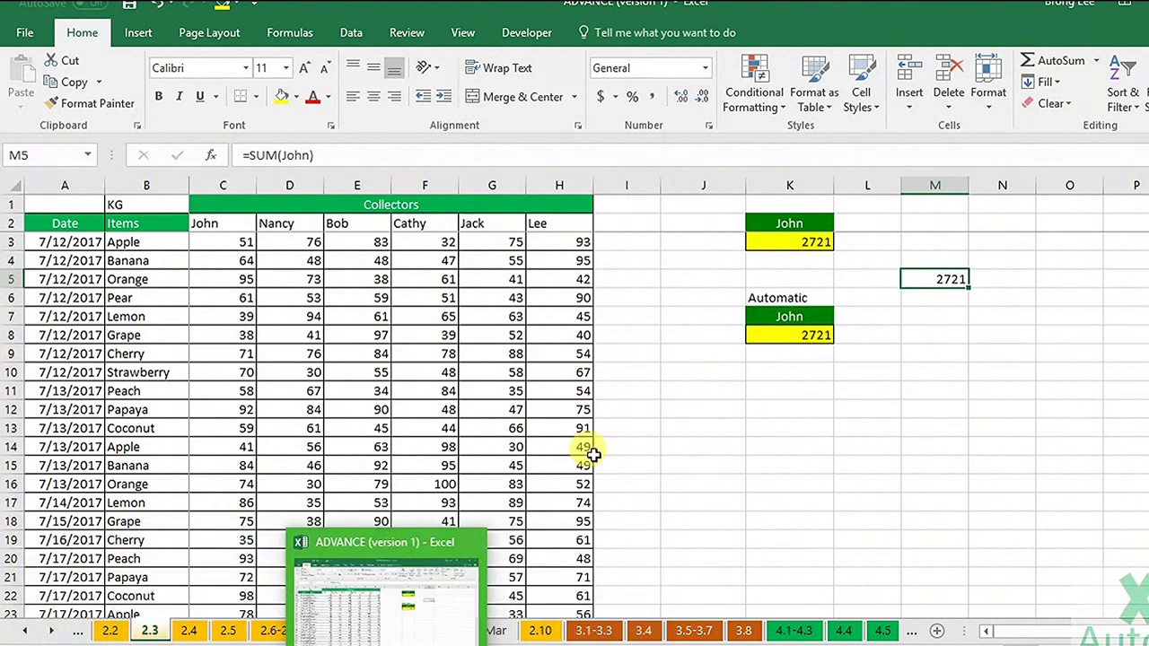
click(27, 631)
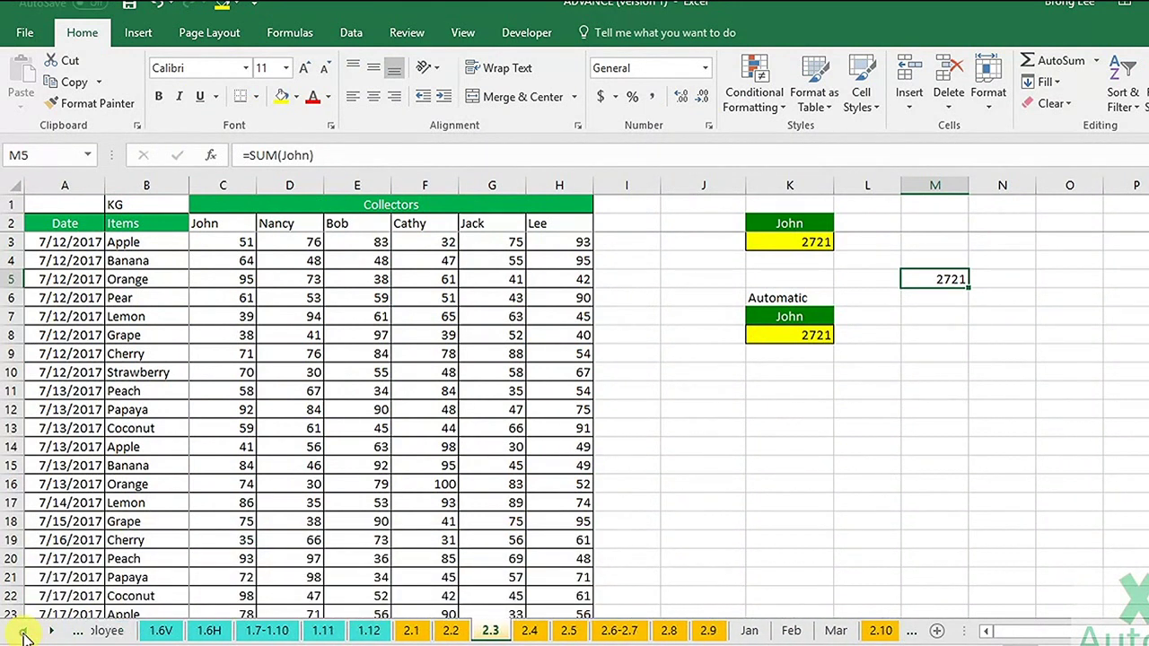
click(32, 631)
click(126, 631)
scroll(385, 503, down, 3)
scroll(292, 471, up, 1)
scroll(291, 471, up, 2)
scroll(290, 469, down, 4)
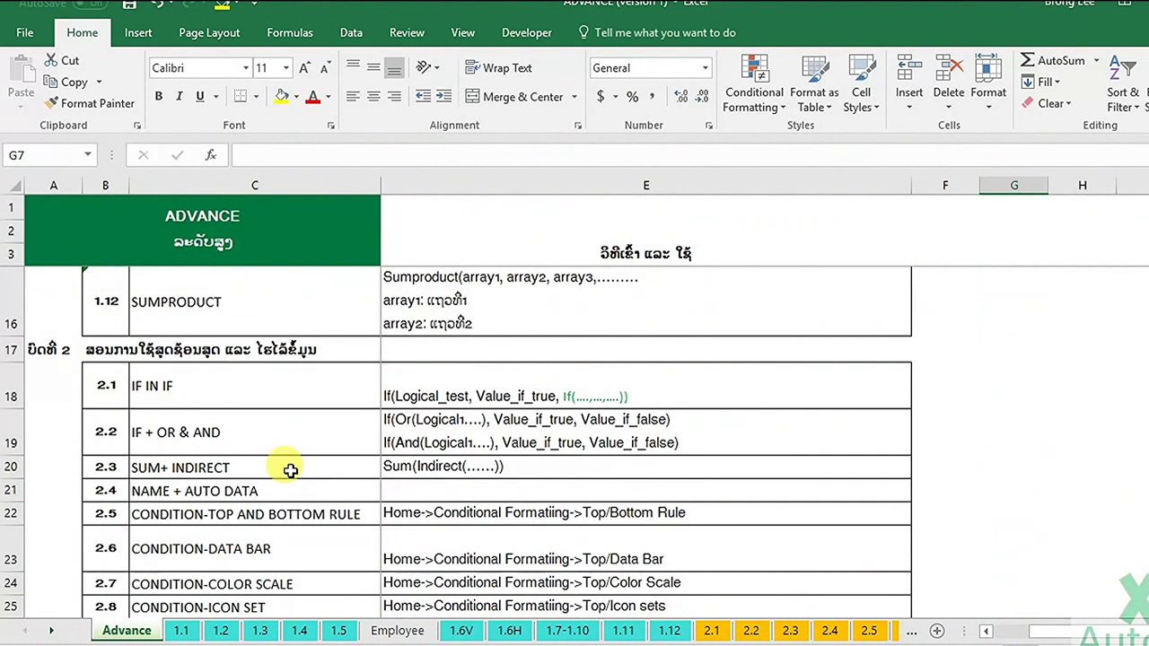
click(265, 471)
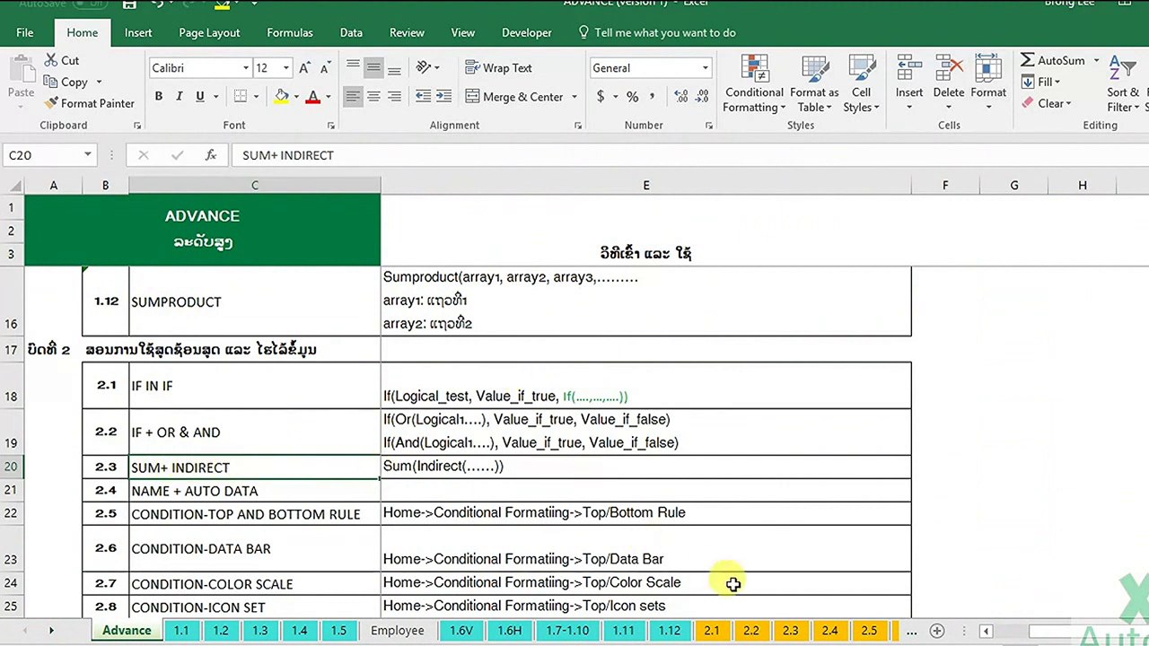
Return to sheet 2.3 and review the collector choices in the drop-down list of cell K7
click(790, 631)
click(813, 332)
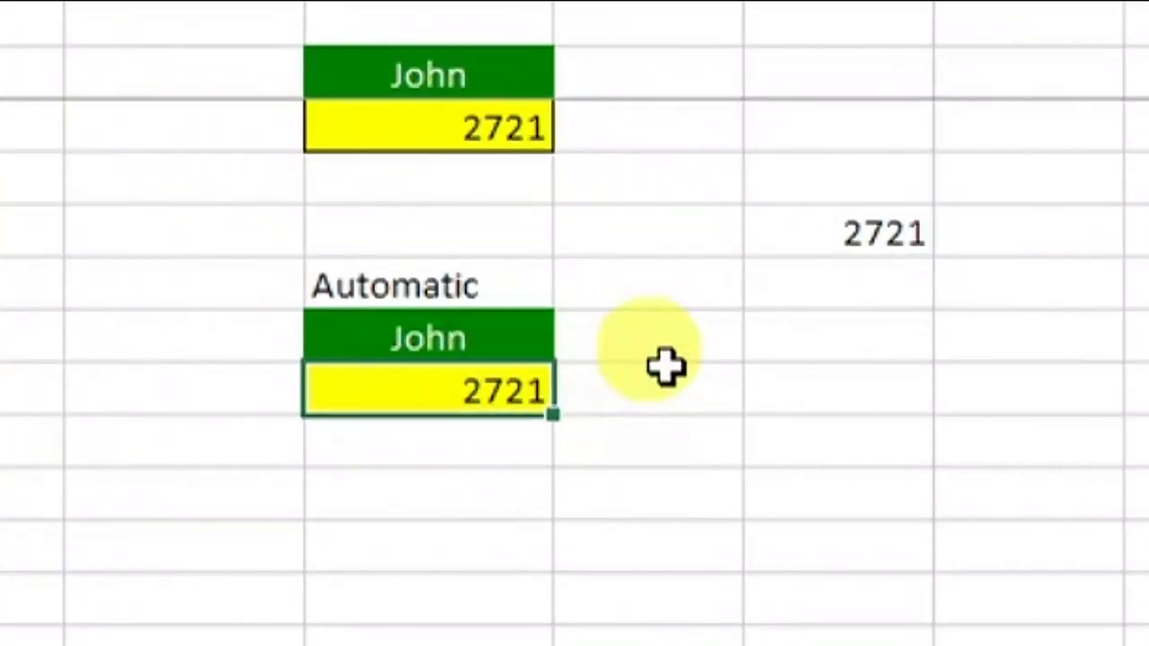
click(868, 319)
click(785, 318)
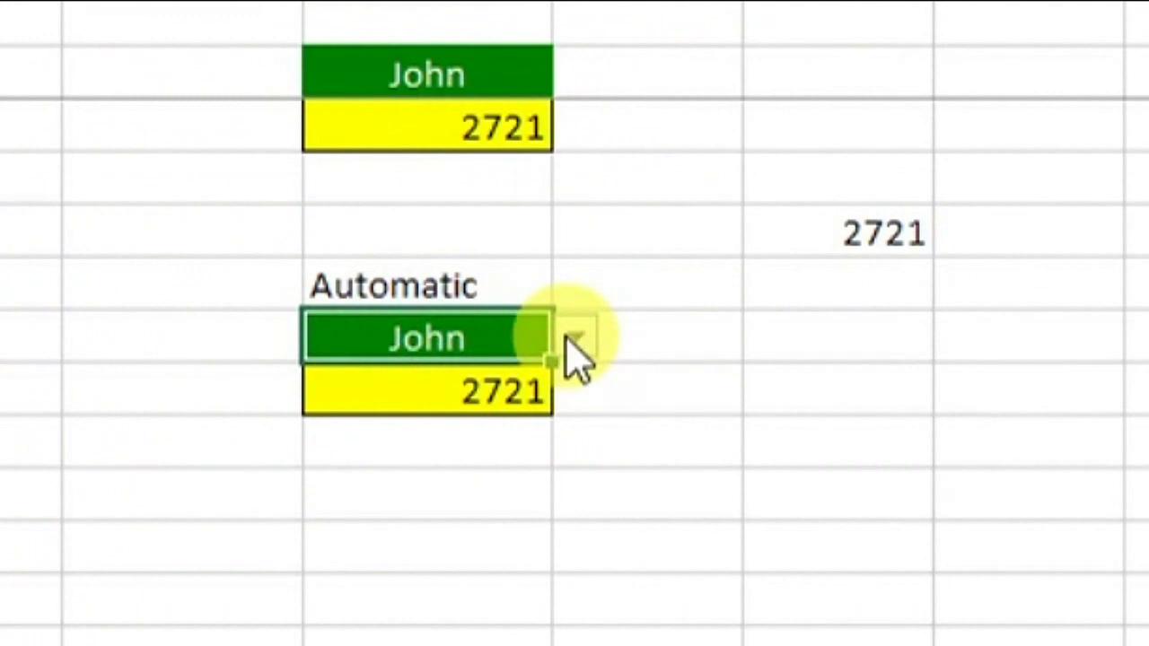
click(840, 317)
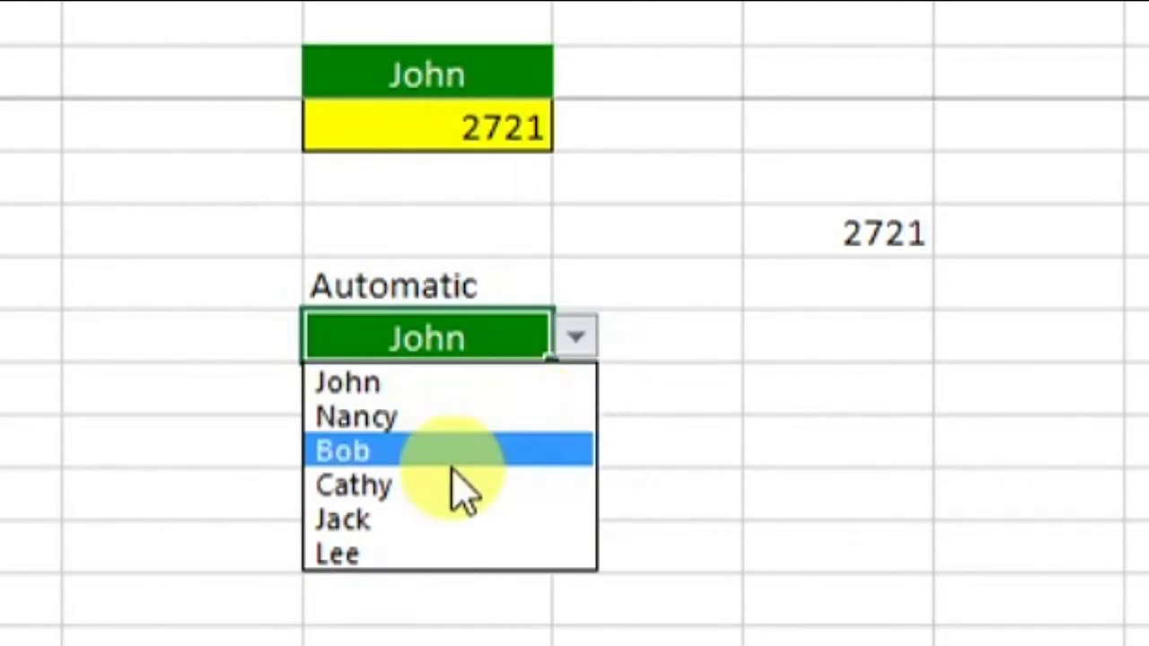
click(678, 354)
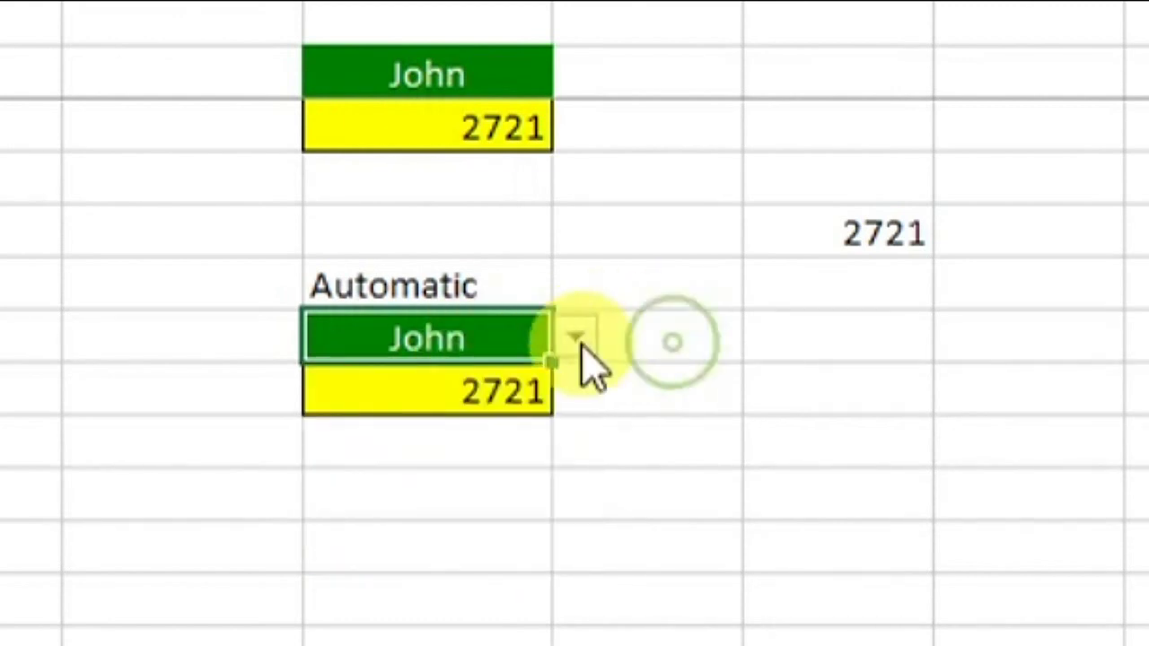
click(577, 339)
click(708, 341)
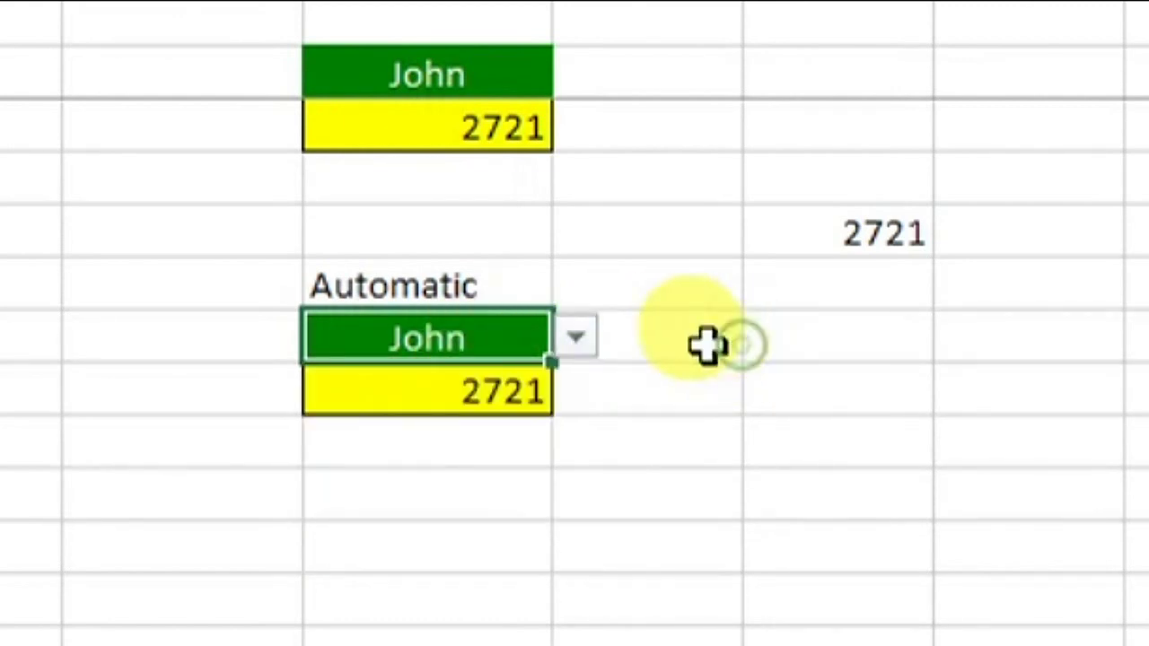
Clear cell K8 and enter a SUM formula that refers directly to the first collector's named range
click(505, 389)
key(Delete)
click(974, 390)
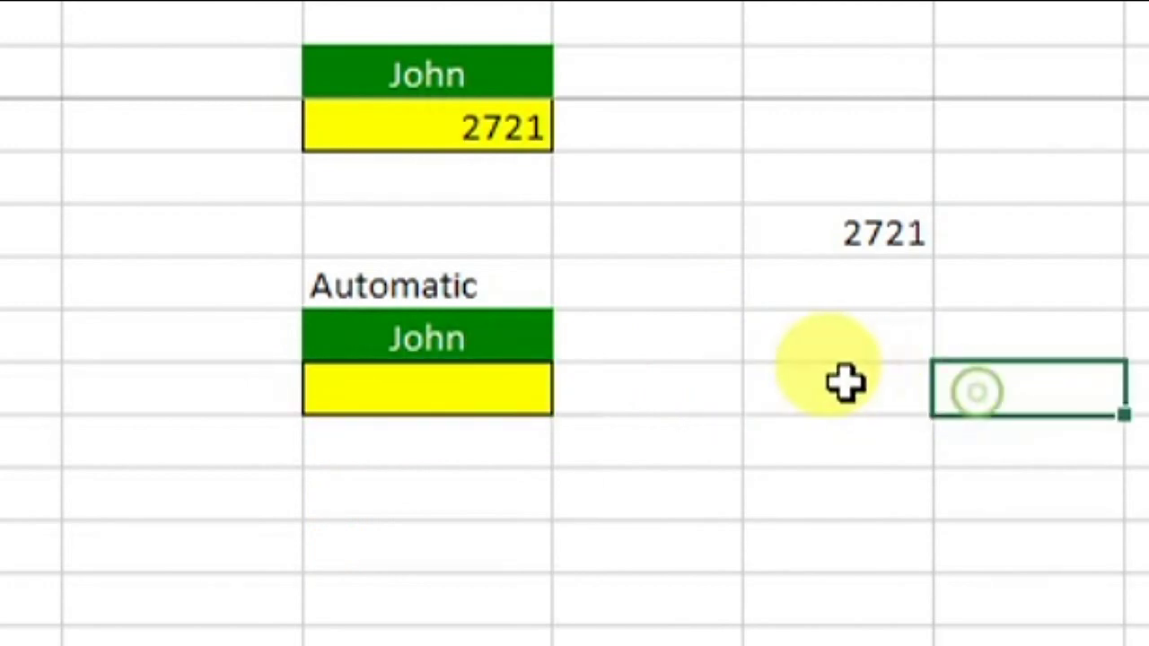
click(836, 386)
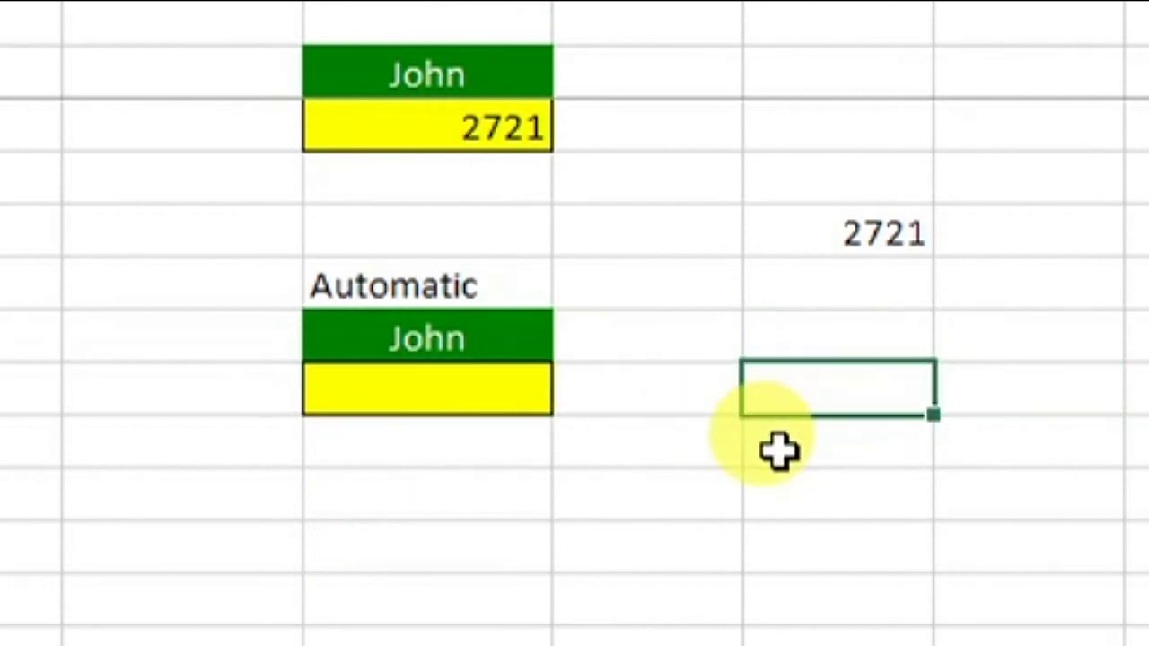
click(479, 392)
text(=)
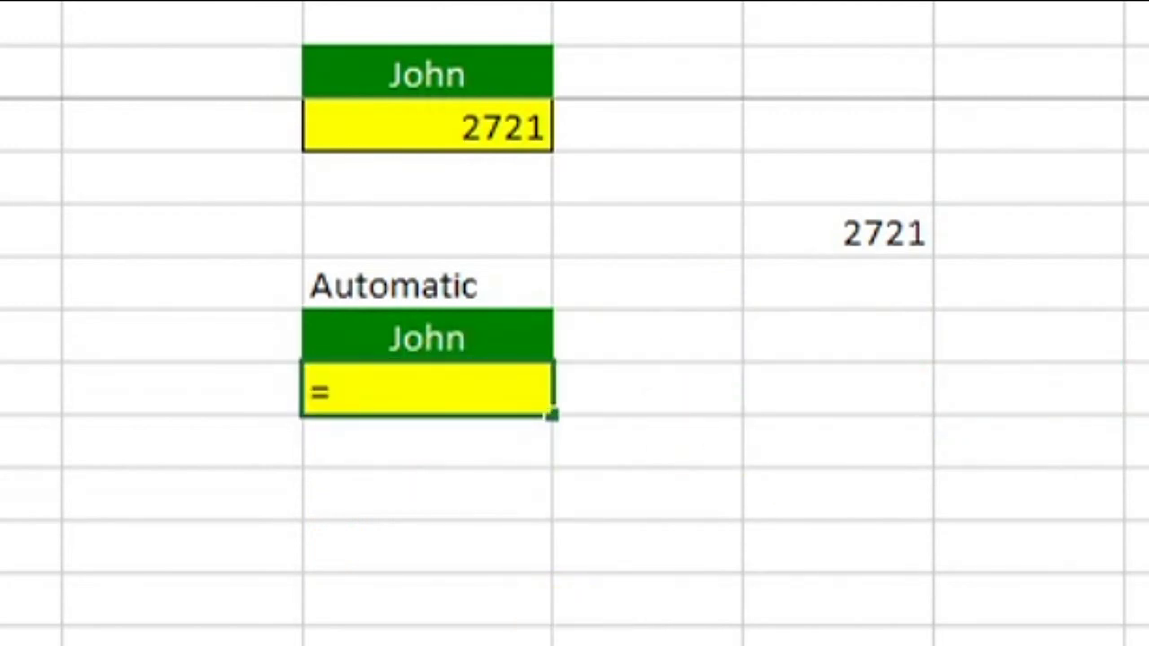
text(SUM()
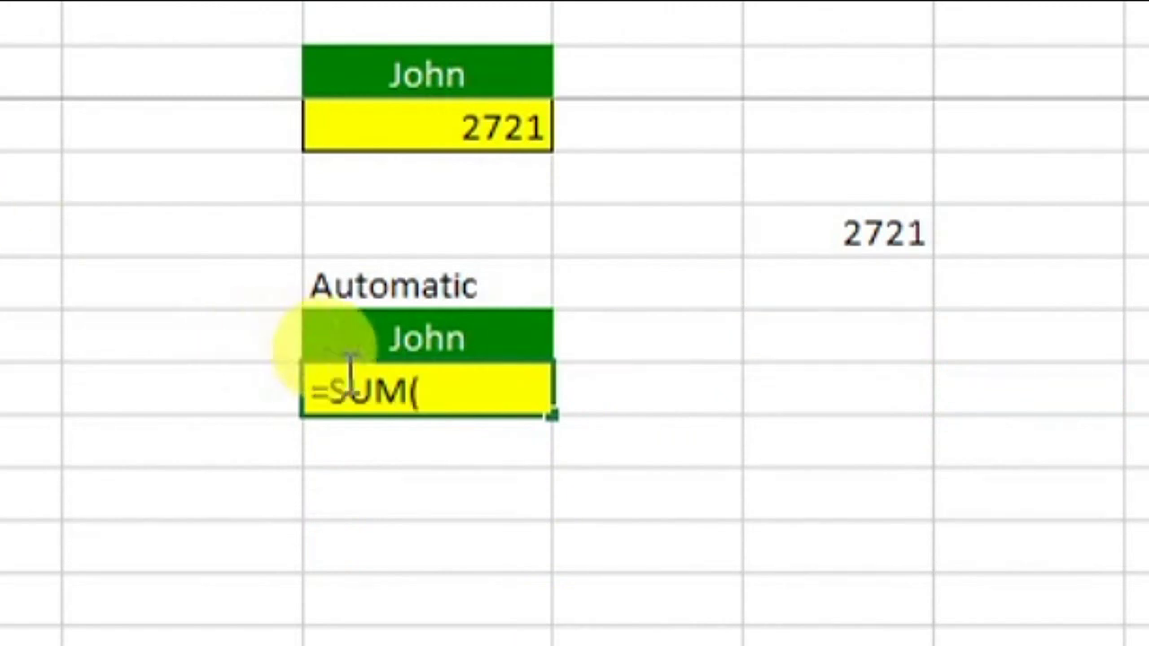
text(JOHN)
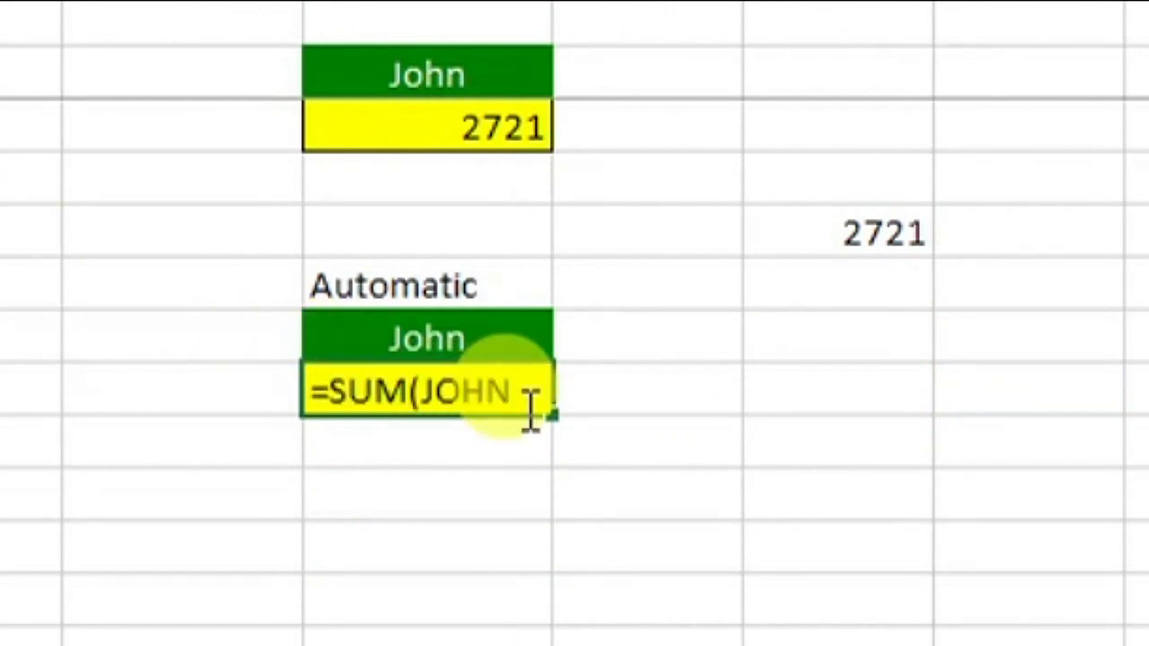
text())
key(Return)
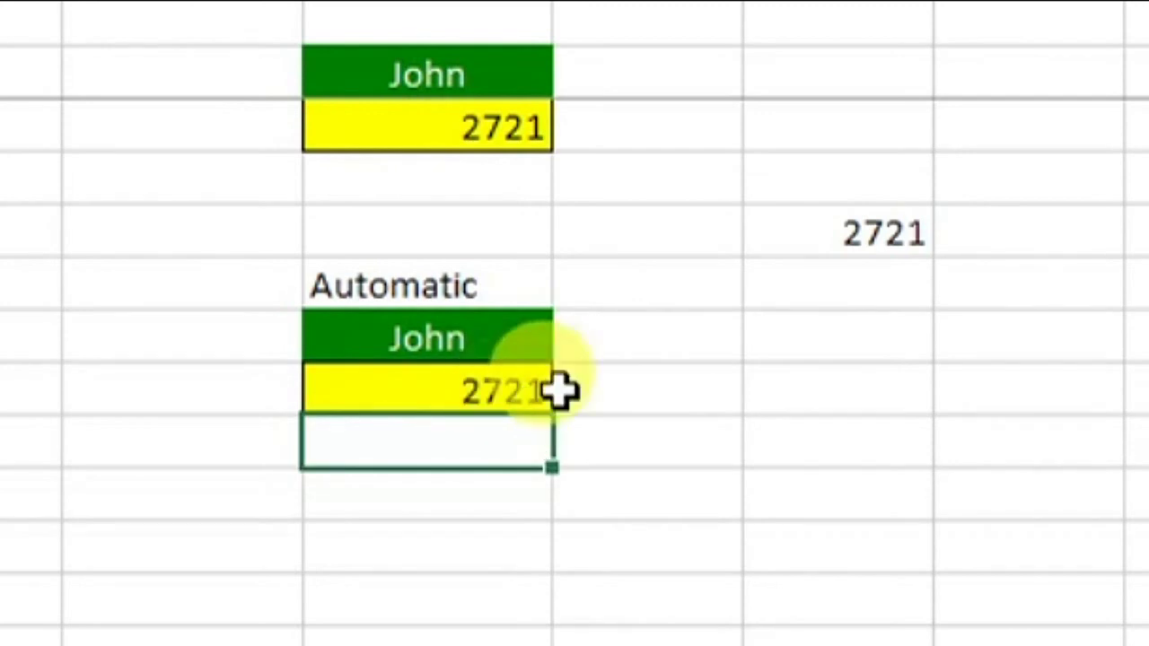
Test the direct-name formula by switching cell K7 to the second collector and back to the first
click(521, 400)
click(523, 350)
click(580, 336)
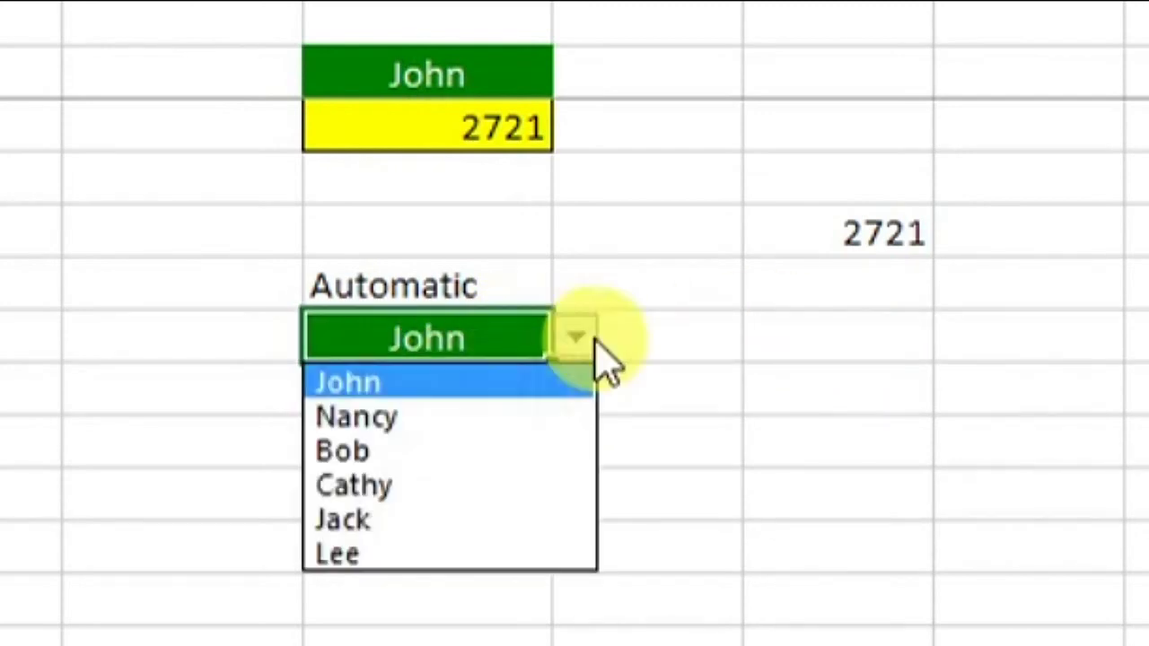
click(467, 415)
click(575, 338)
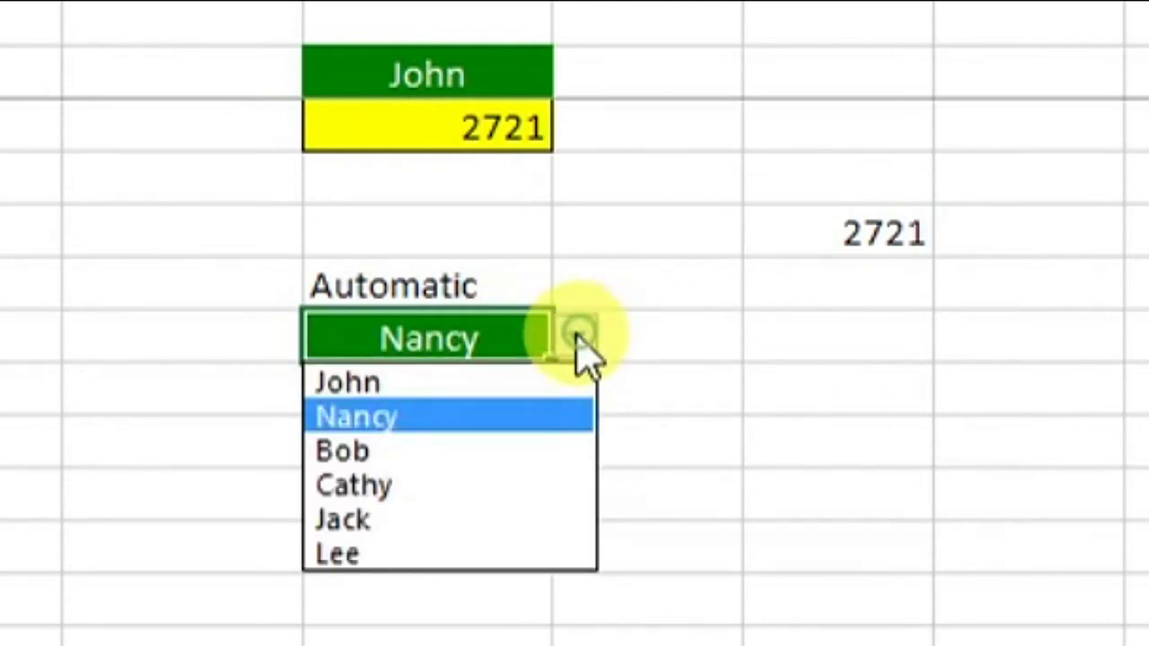
click(451, 382)
Replace the formula in cell K8 with =SUM(INDIRECT(K7)) so it uses the collector chosen in K7
click(532, 394)
click(478, 339)
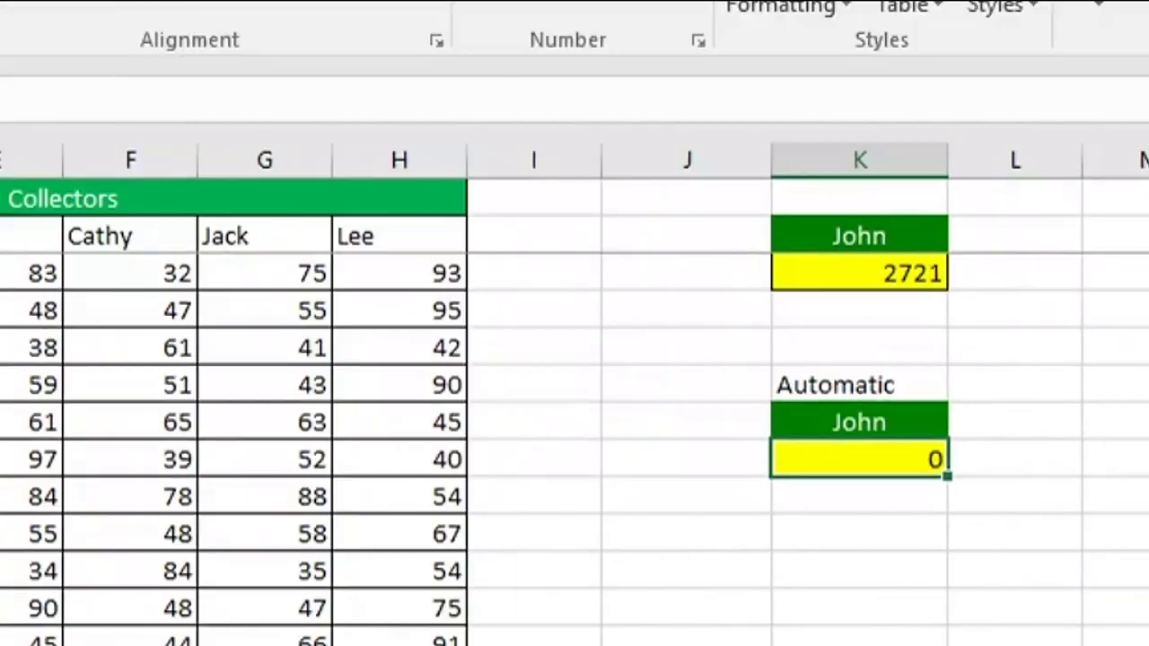
key(F2)
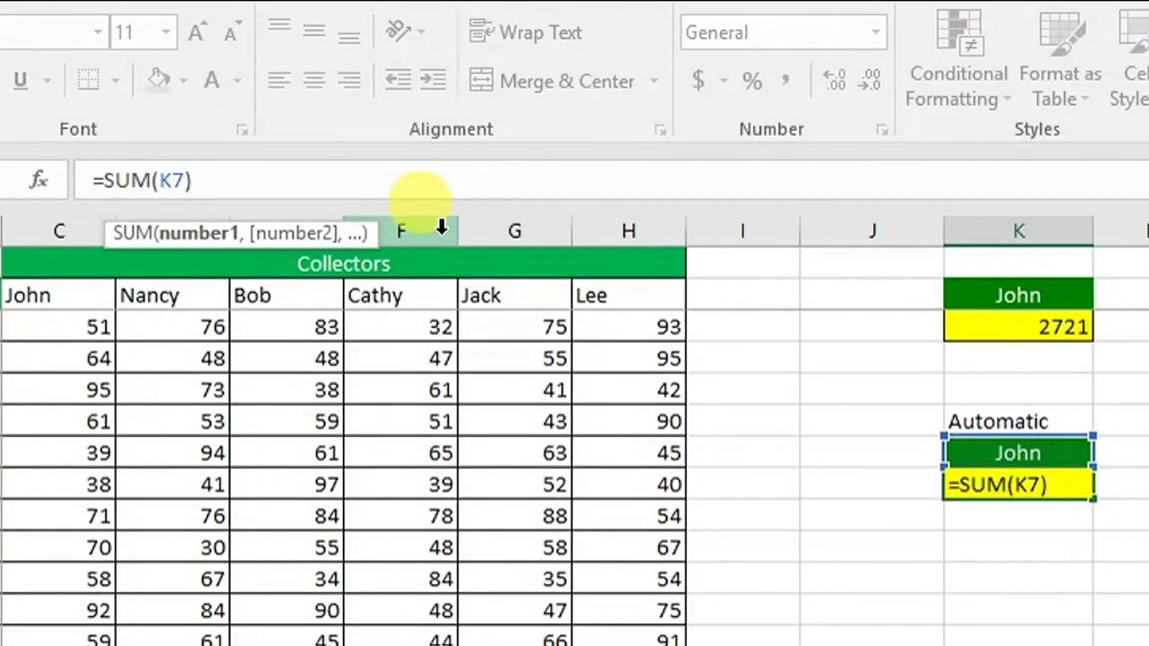
key(Left)
key(Left)
key(Left)
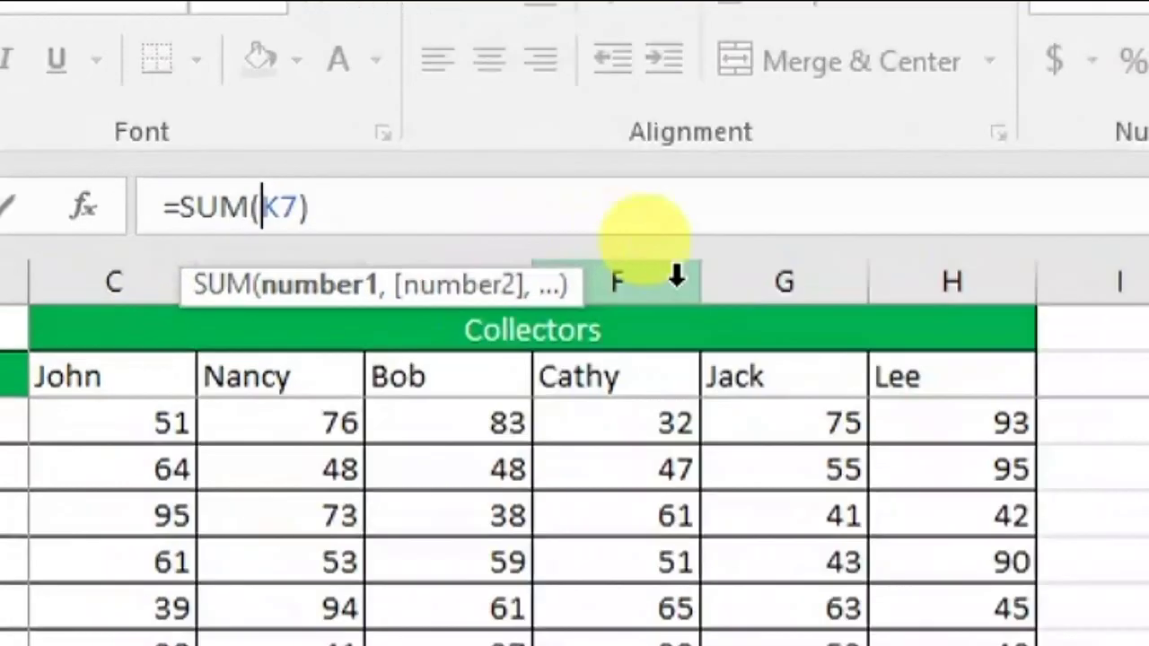
text(INDIR)
key(Tab)
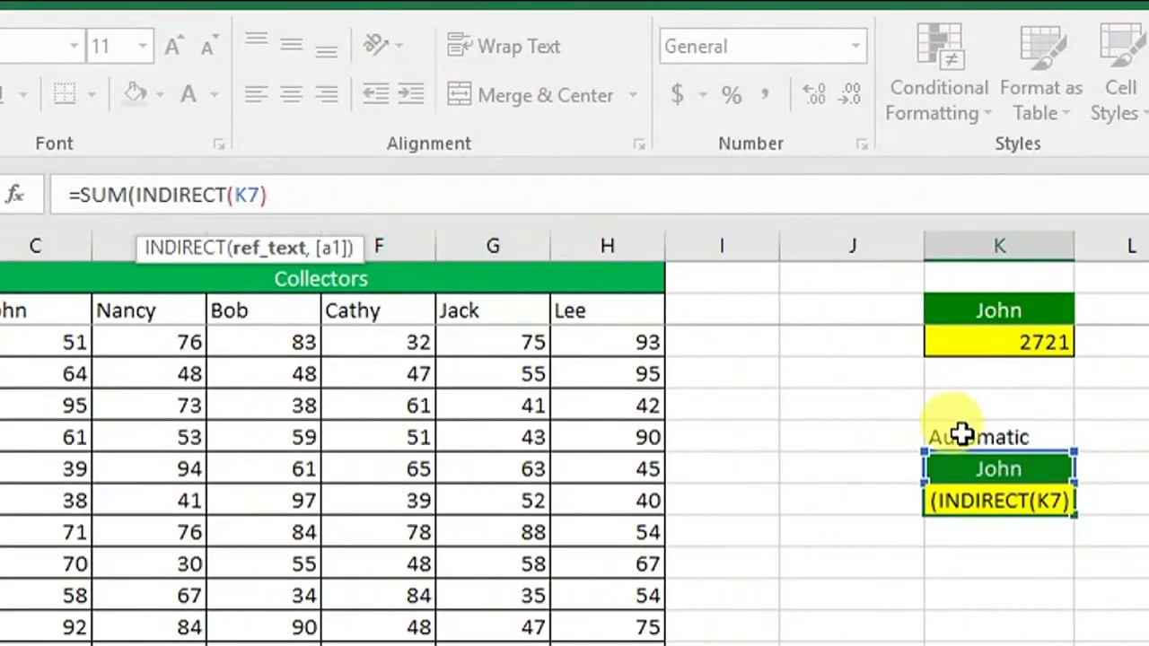
click(1002, 476)
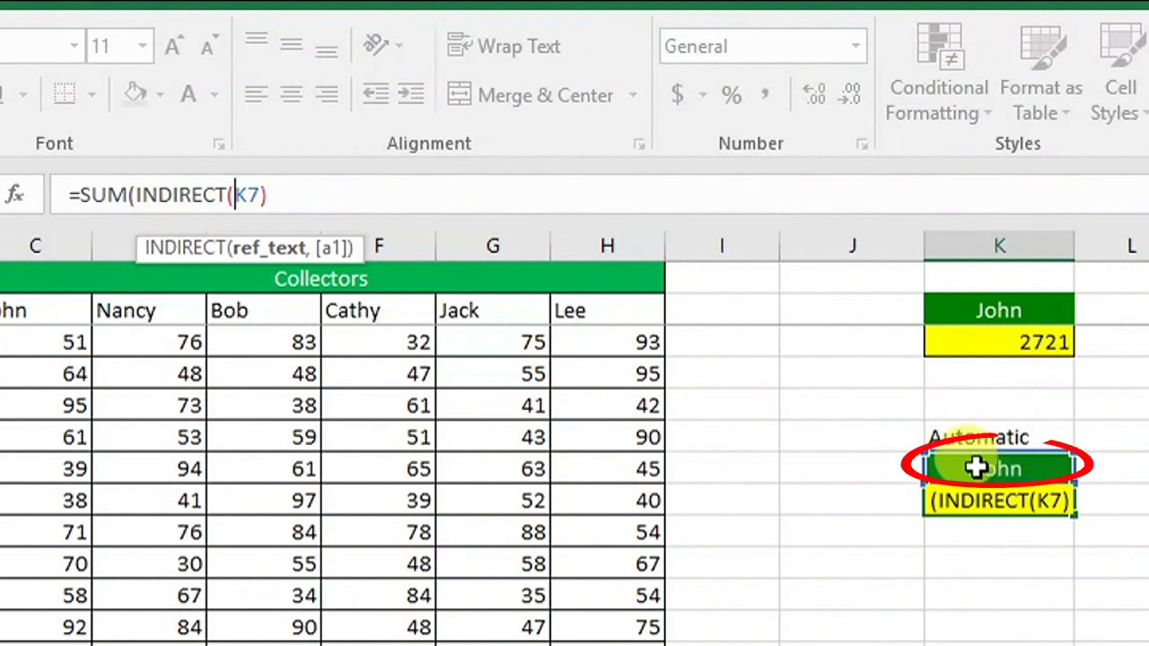
click(285, 195)
text())
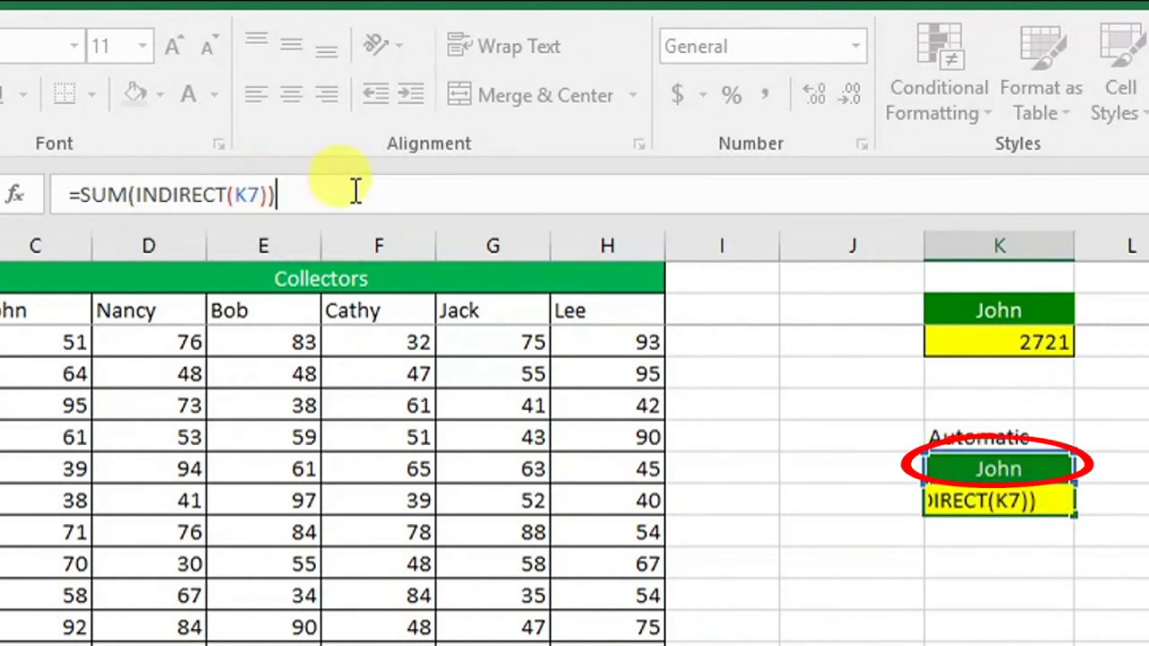
Check the INDIRECT(K7) argument inside K8's SUM formula and commit the formula
drag(131, 194, 180, 202)
drag(278, 195, 128, 195)
click(138, 194)
click(171, 249)
click(270, 195)
drag(271, 198, 140, 201)
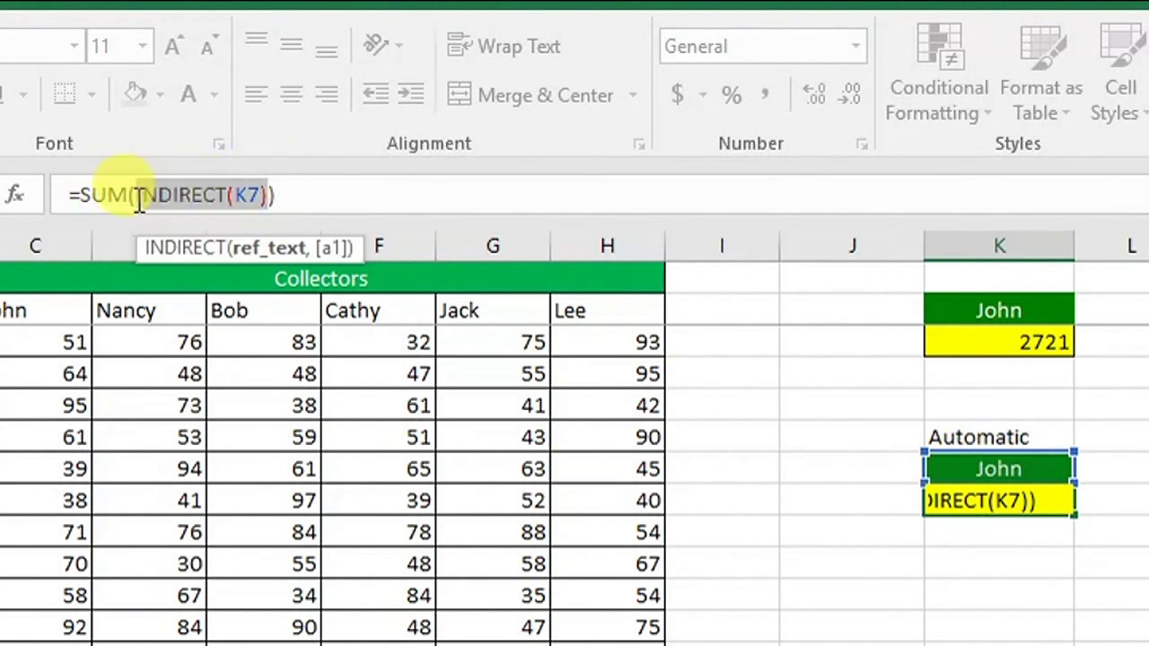
click(304, 194)
key(Return)
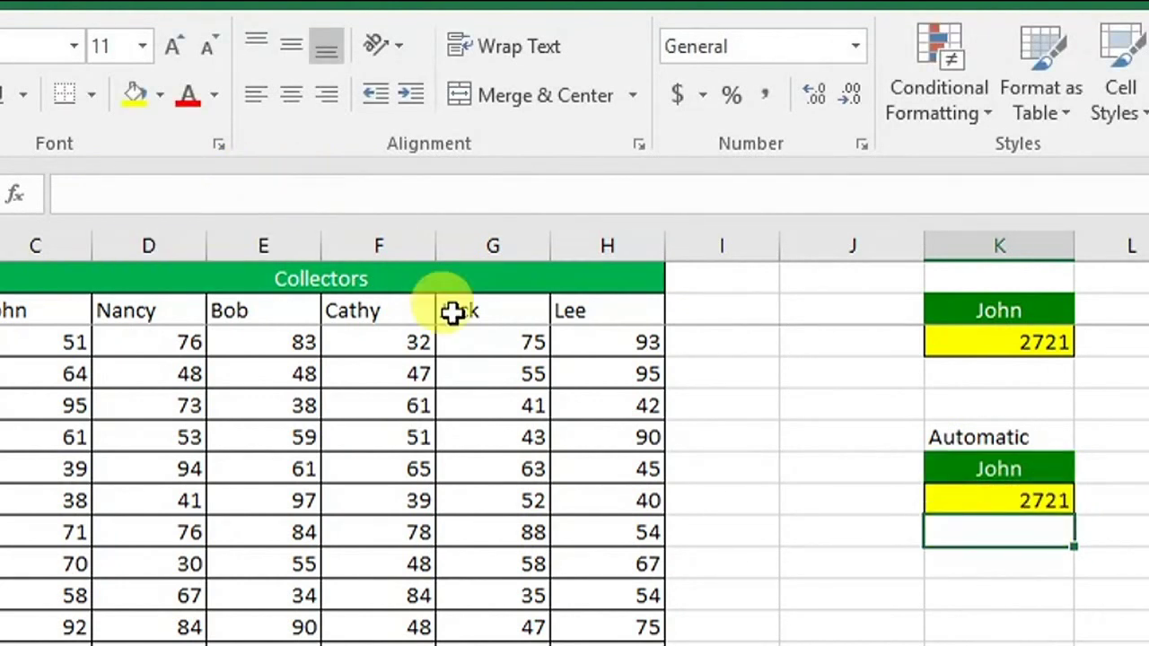
Test the INDIRECT formula by choosing the second and then the third collector in cell K7
click(1029, 500)
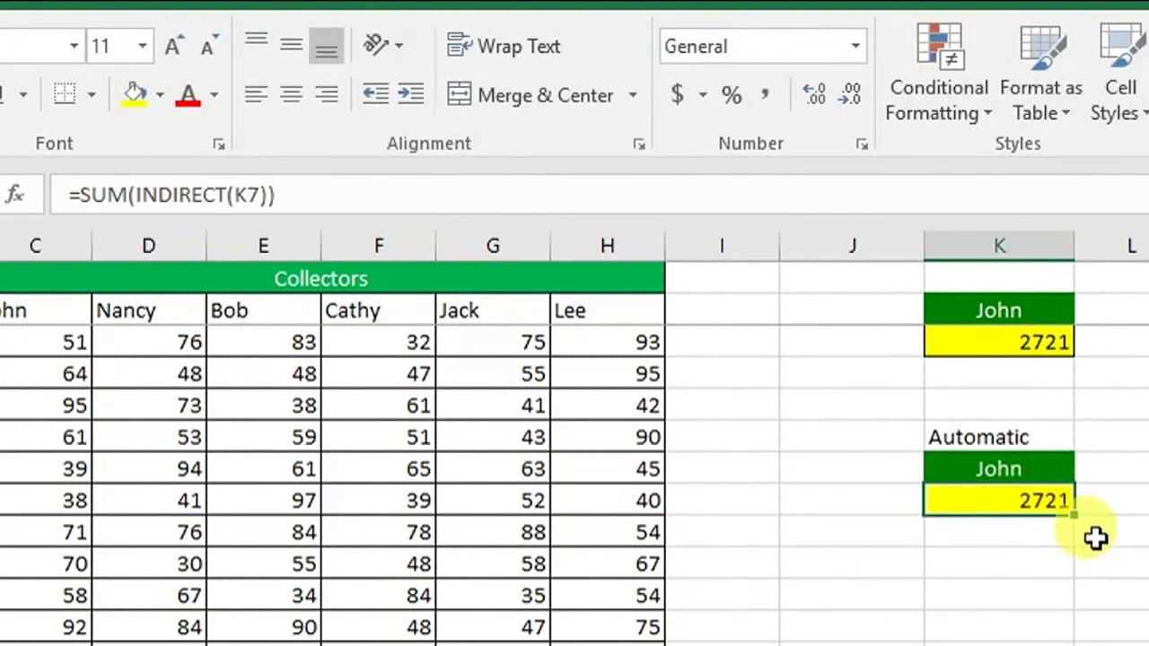
click(1056, 475)
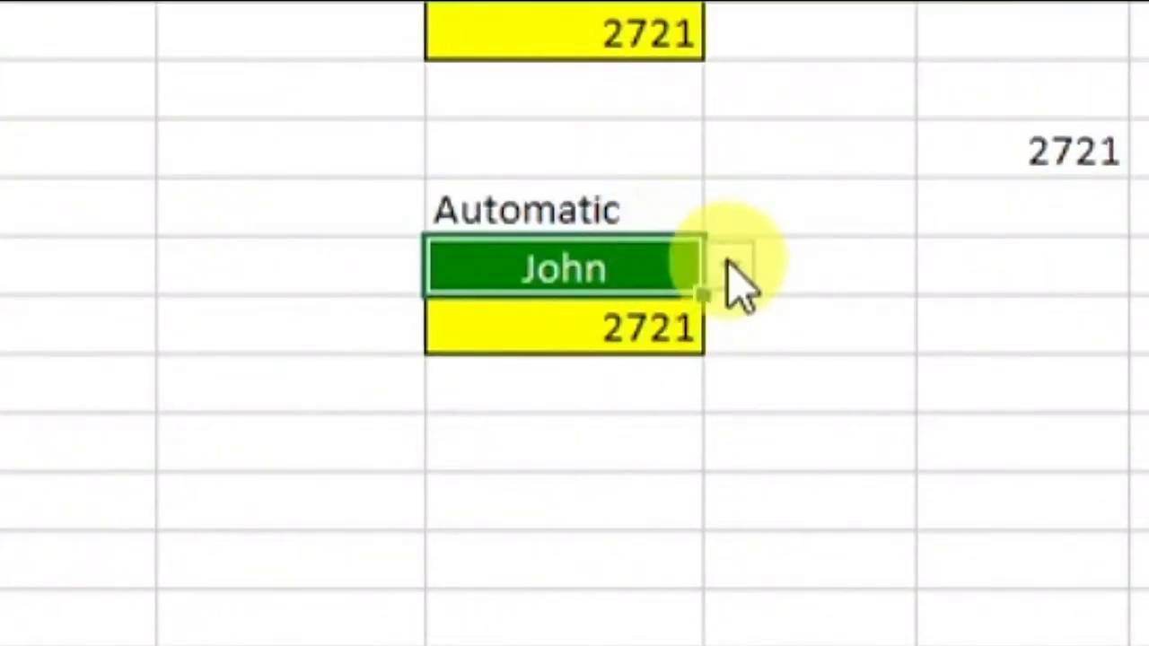
click(730, 267)
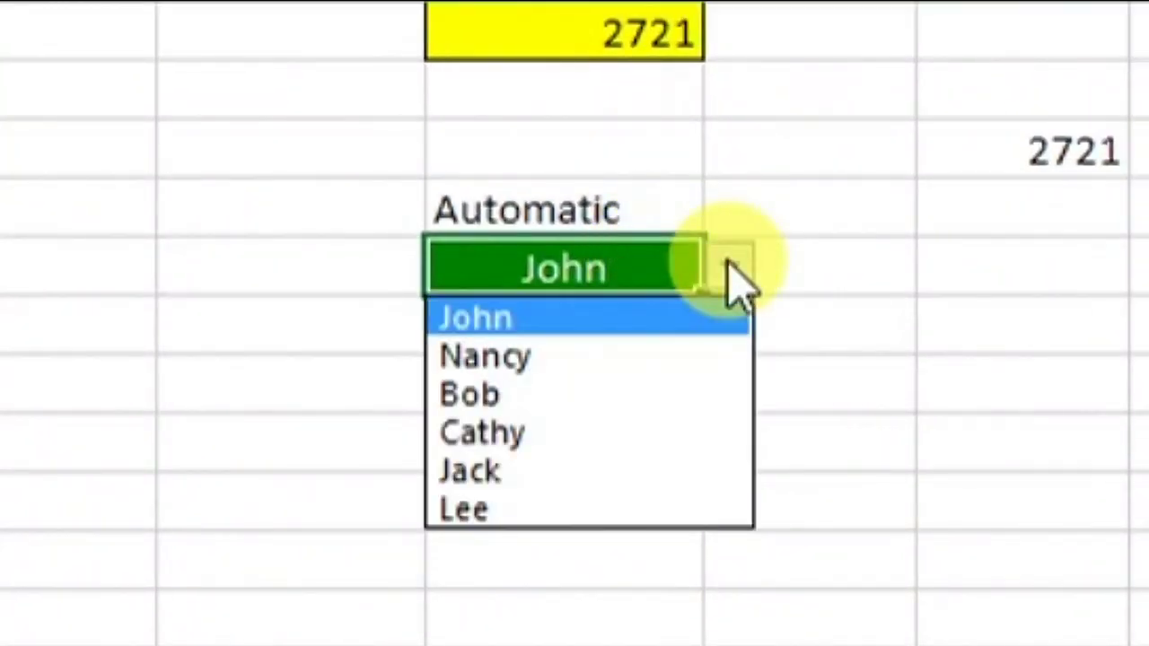
click(713, 355)
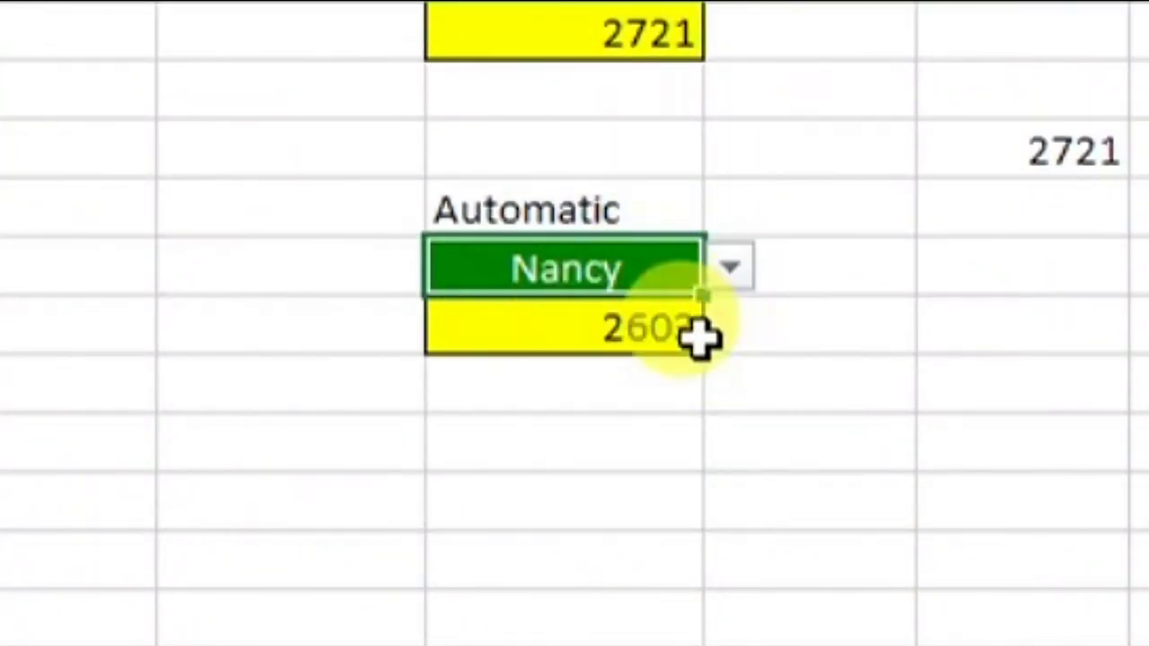
click(733, 281)
click(628, 382)
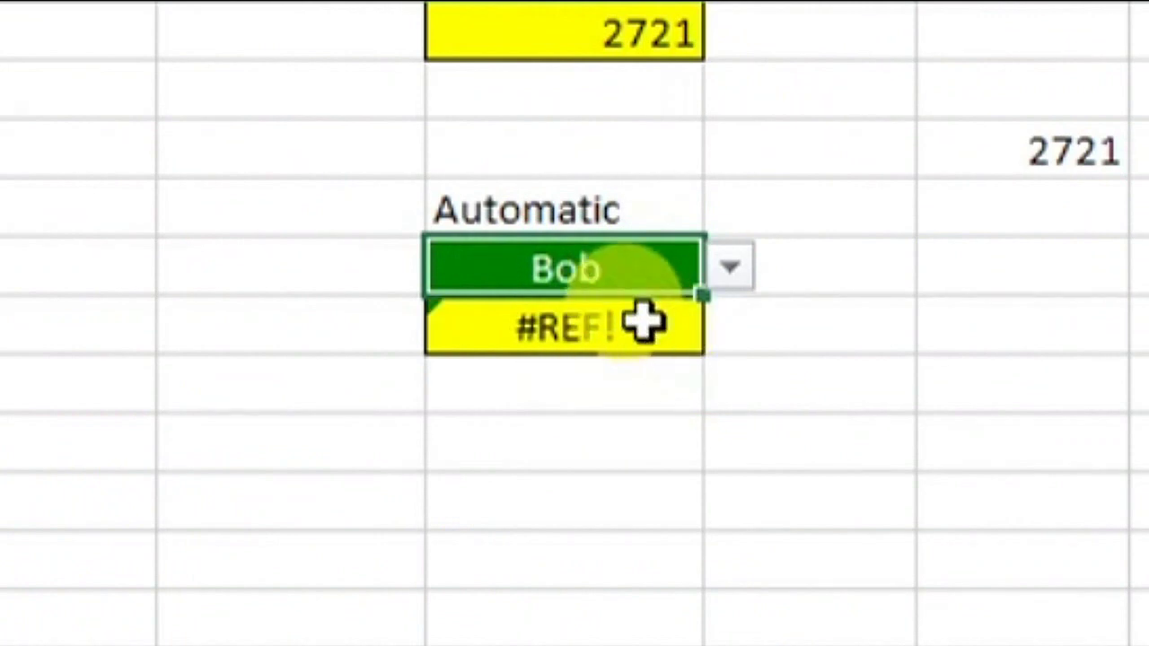
Inspect K8's formula and review the workbook's defined names and their scopes in the Name Manager
click(677, 325)
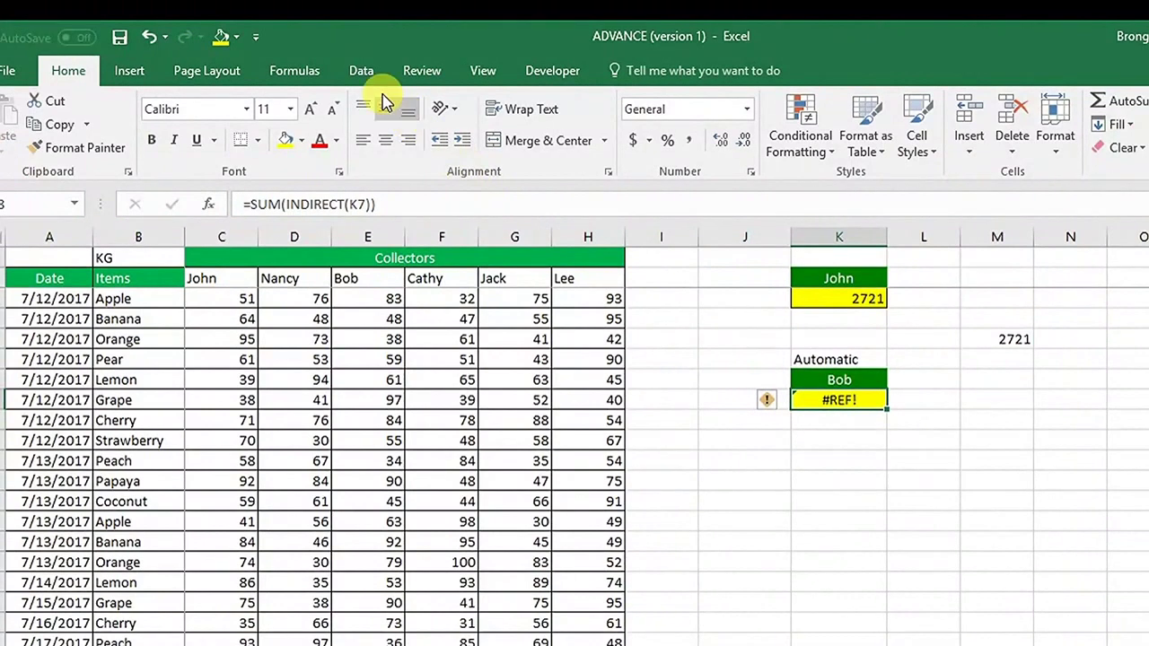
click(299, 74)
click(542, 141)
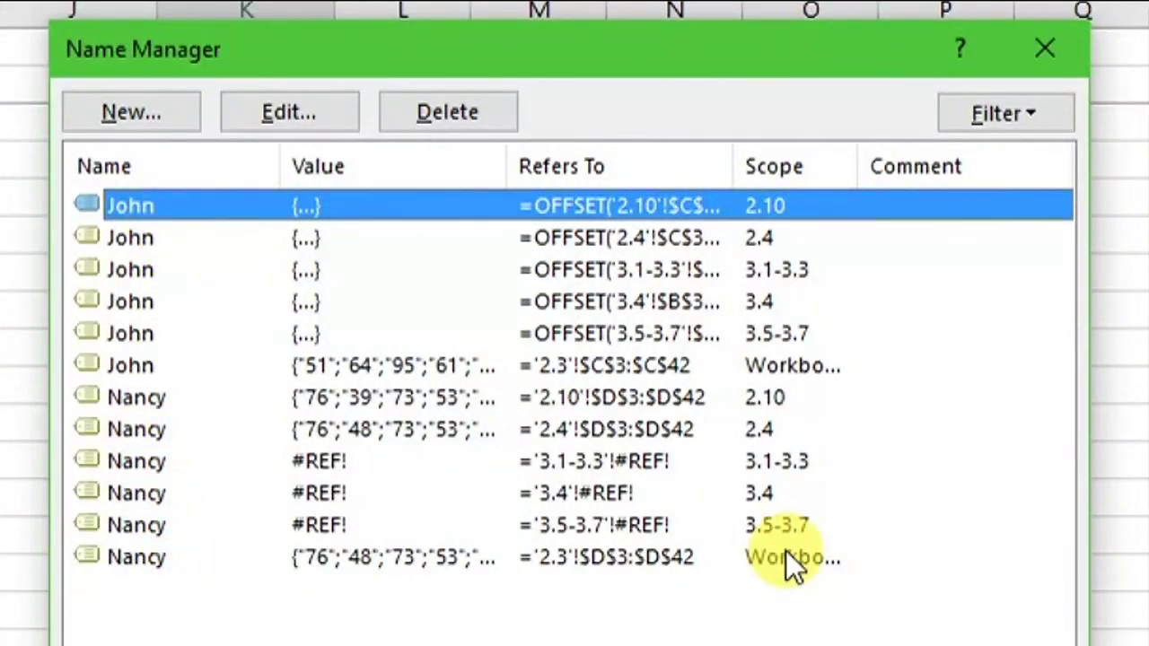
key(Escape)
Set the collector selection in cell K7 back to the first collector
click(296, 274)
click(349, 274)
click(255, 303)
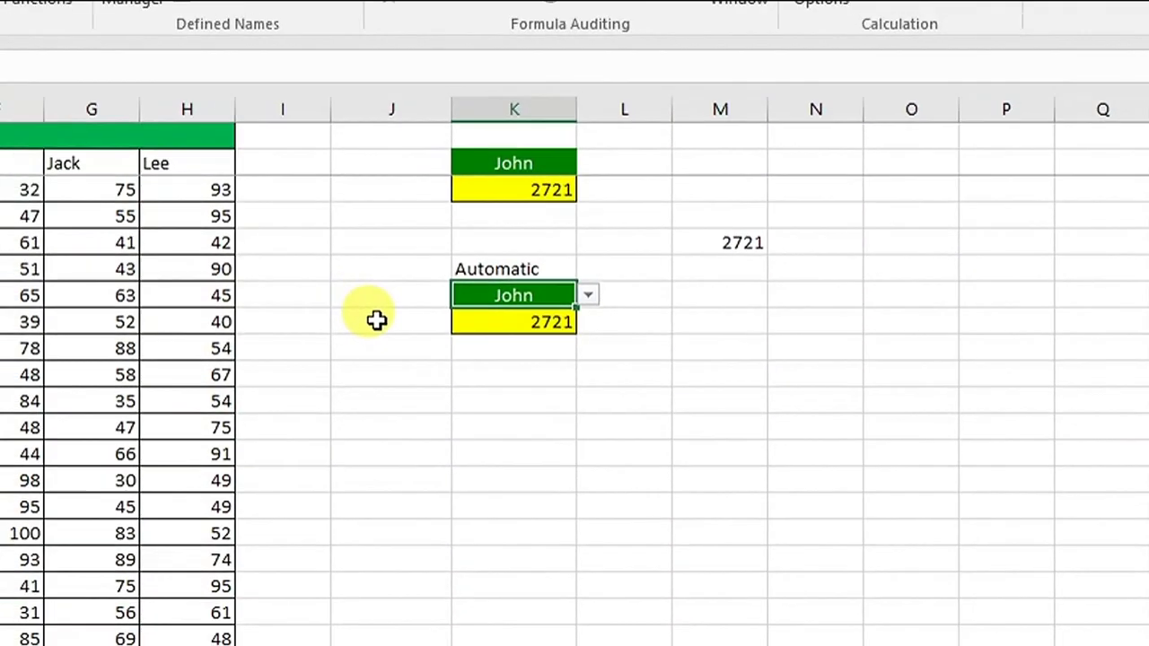
click(66, 310)
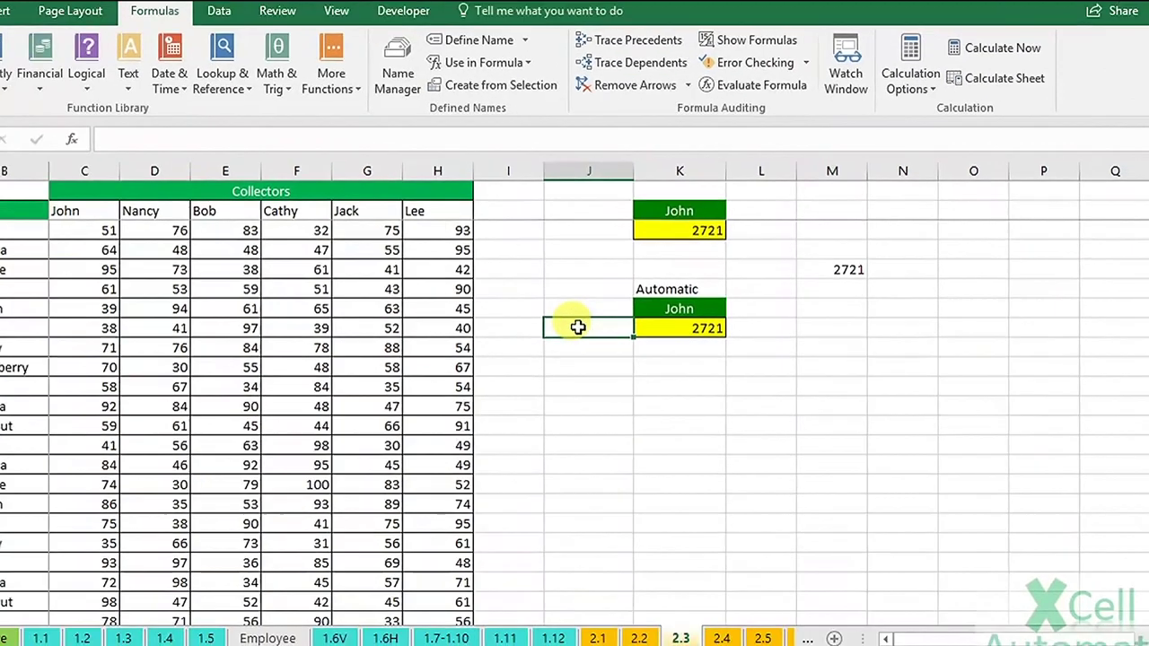
click(576, 387)
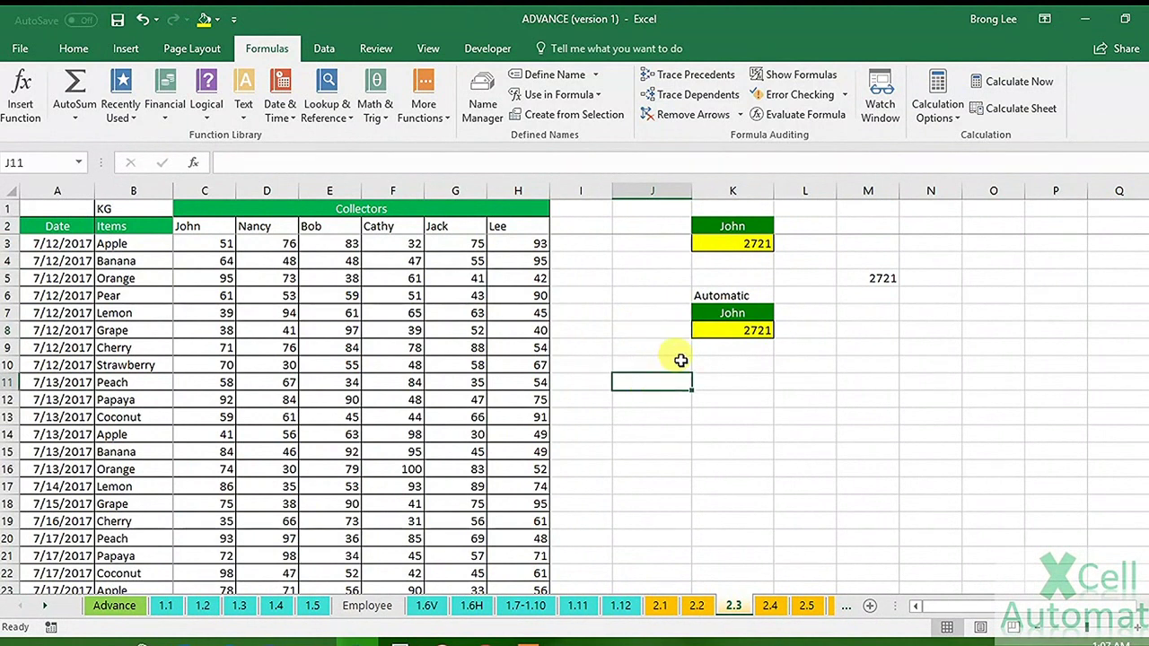
click(770, 378)
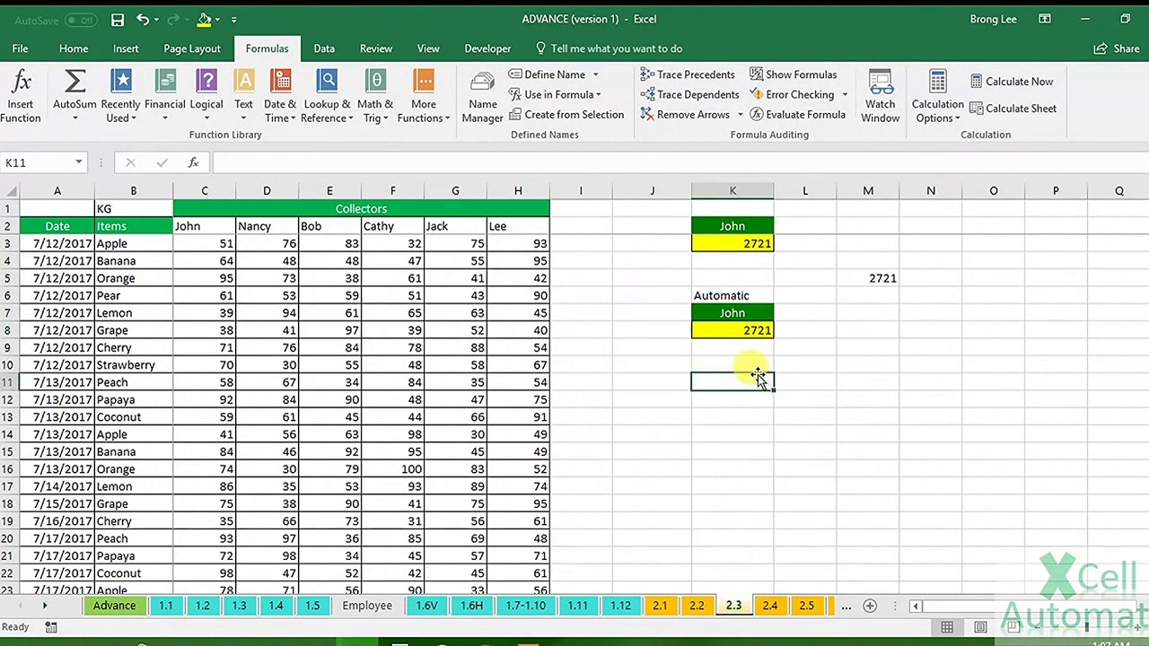